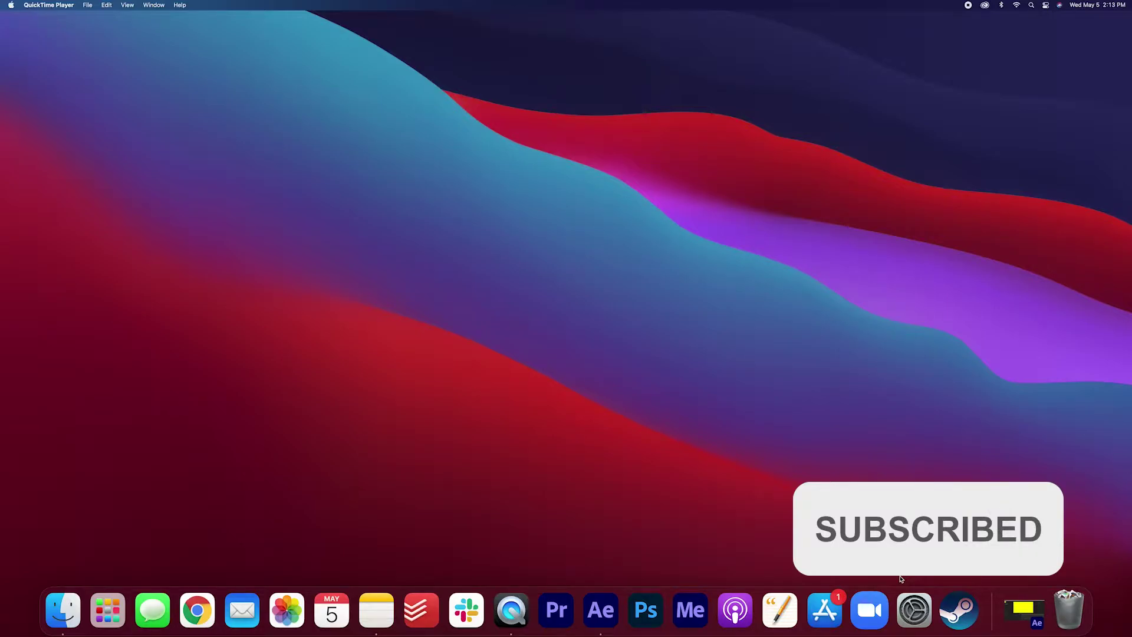
# Restore the Number Counter Animation project and begin a new solid layer from the timeline
pyautogui.click(600, 626)
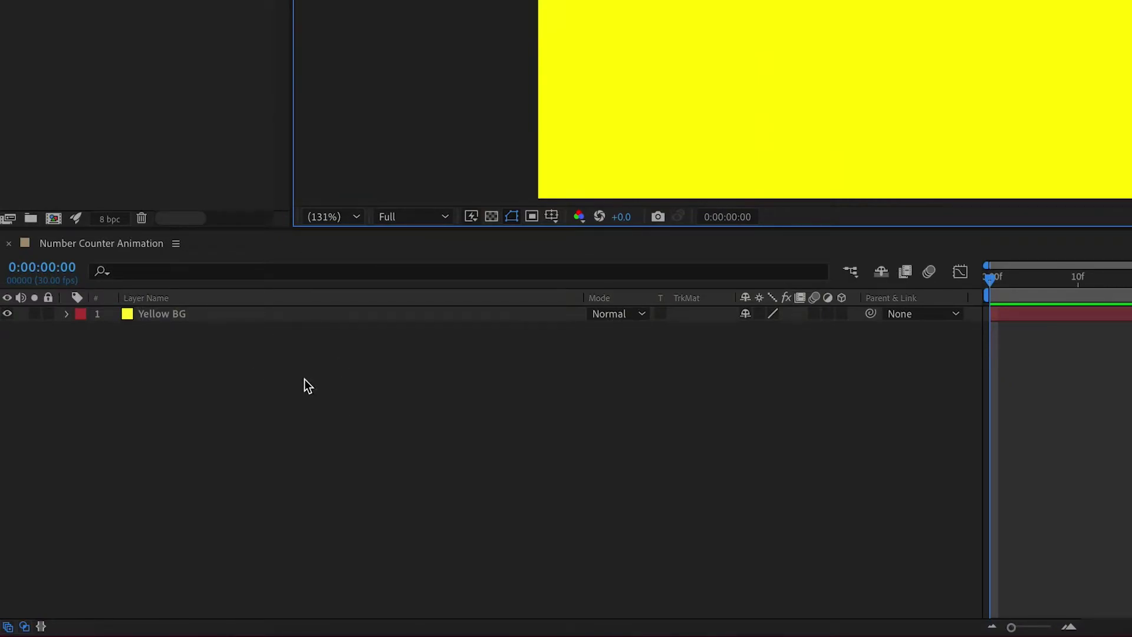
pyautogui.rightClick(304, 380)
pyautogui.moveTo(365, 401)
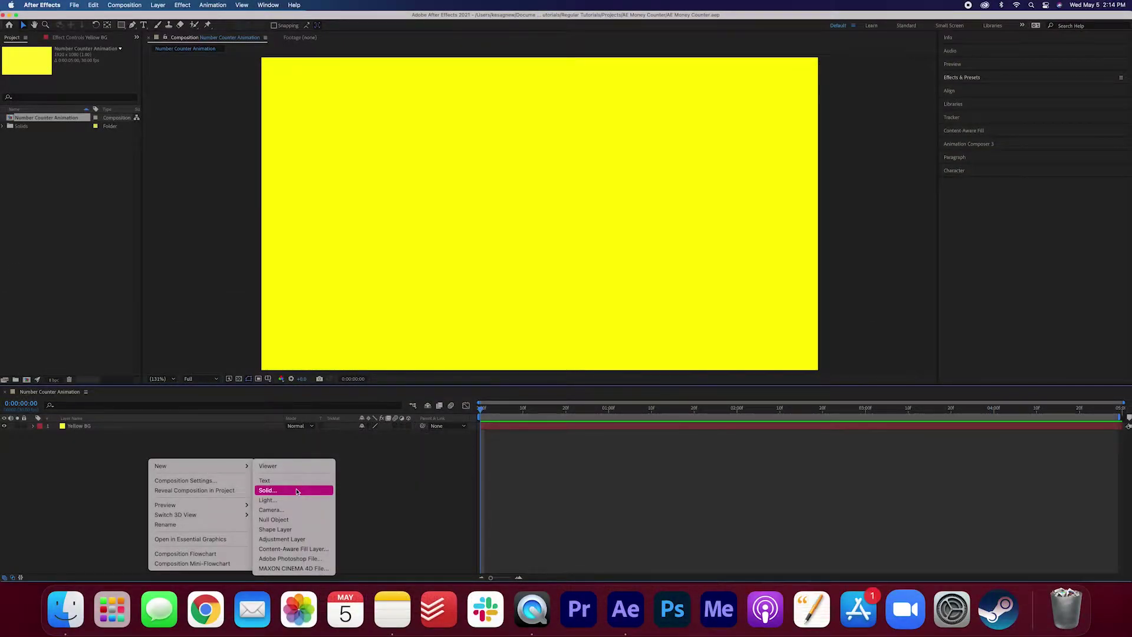
pyautogui.click(297, 491)
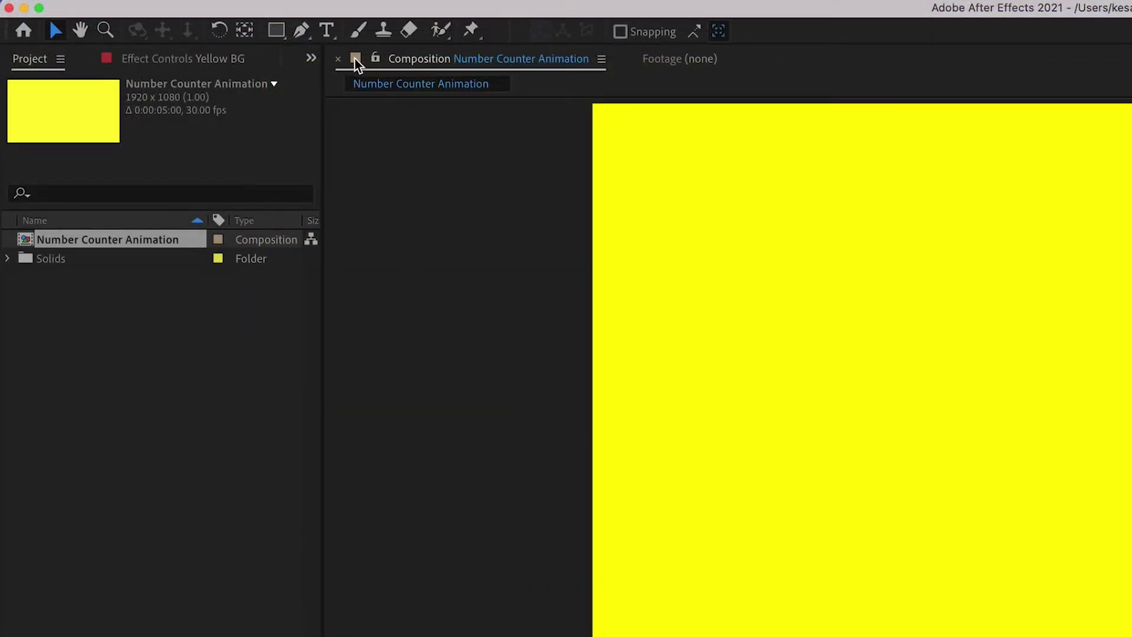
# Type a '5' text layer and centre it horizontally and vertically in the composition
pyautogui.click(326, 31)
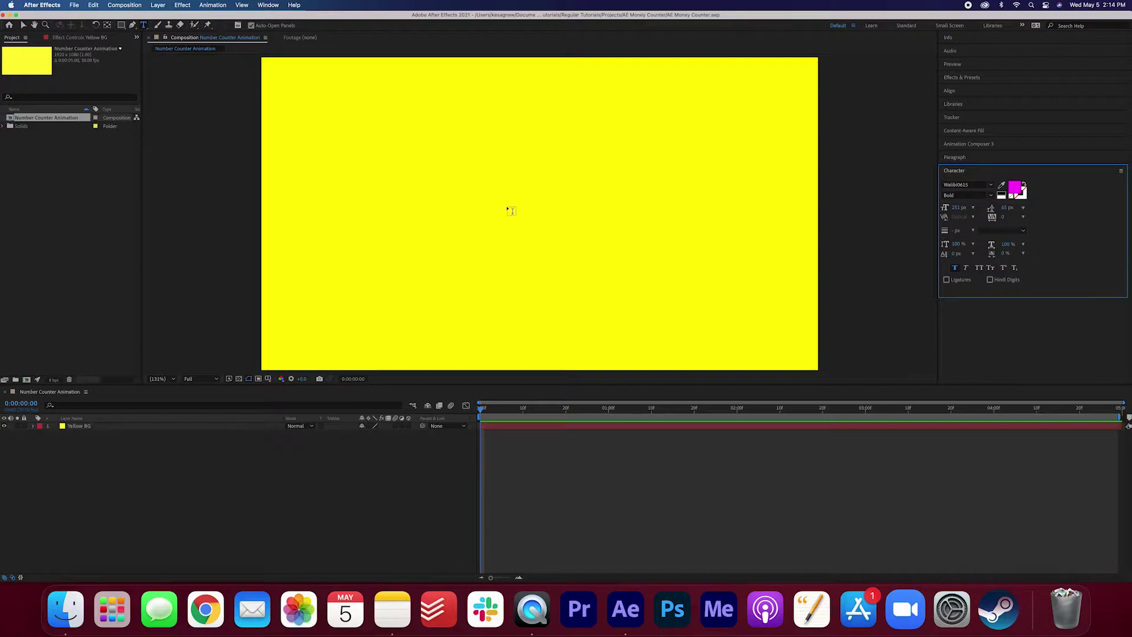
pyautogui.click(507, 207)
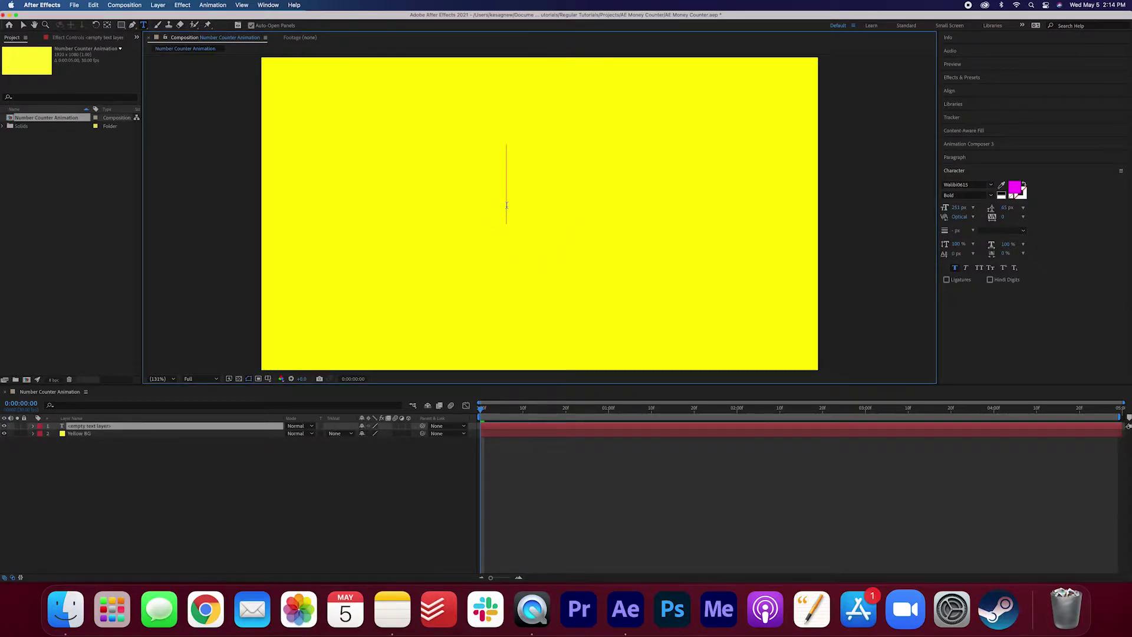
pyautogui.write('5')
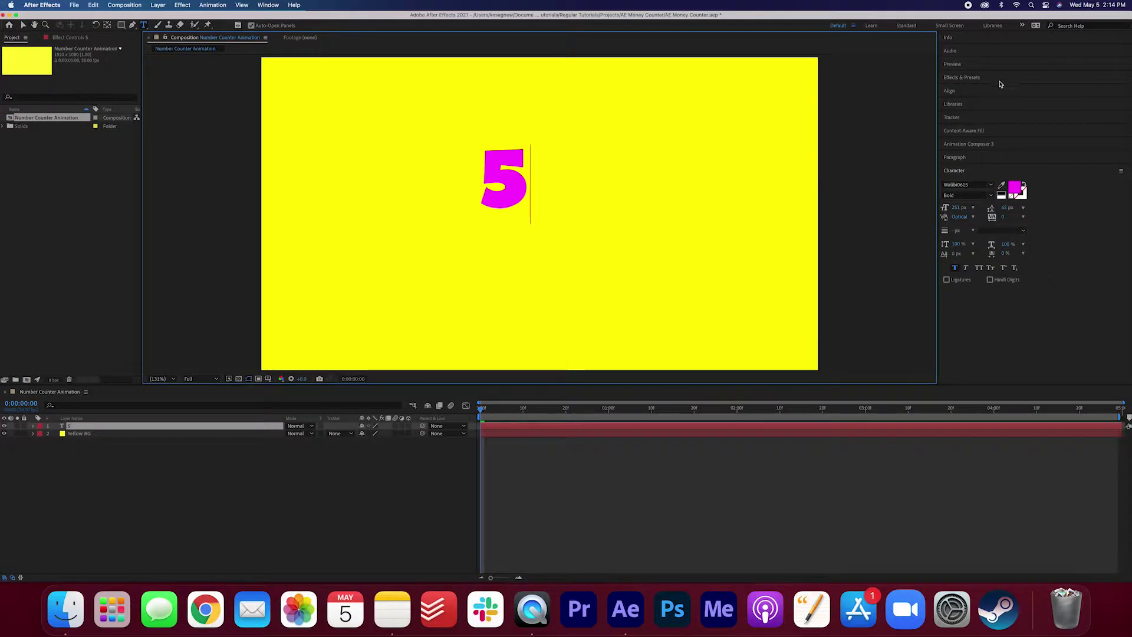
pyautogui.click(950, 91)
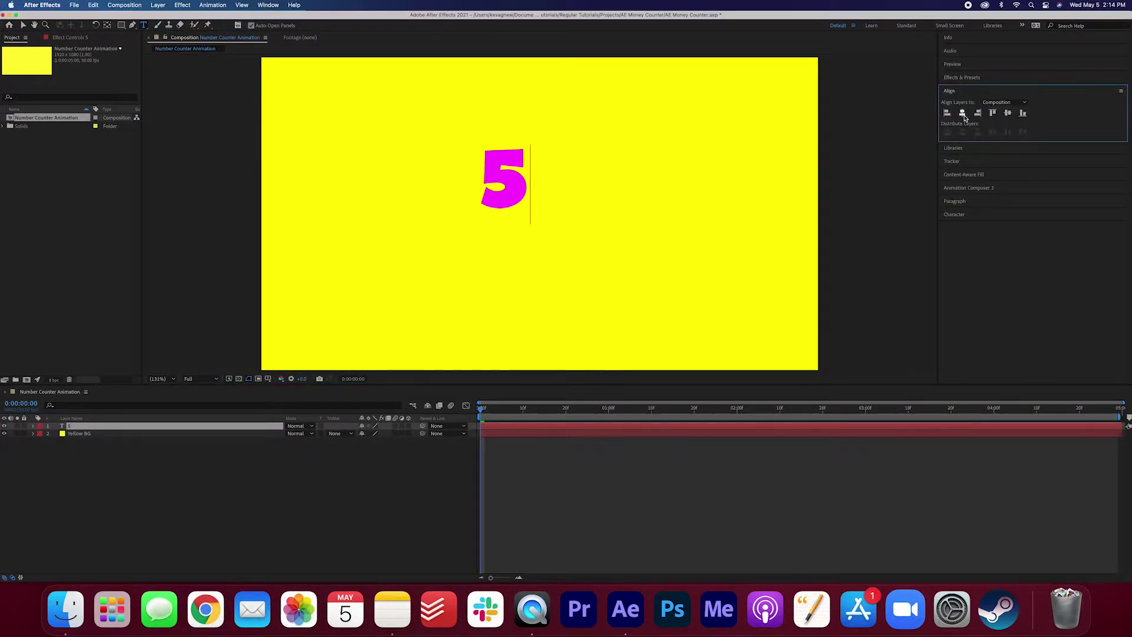
pyautogui.click(962, 113)
pyautogui.click(1008, 113)
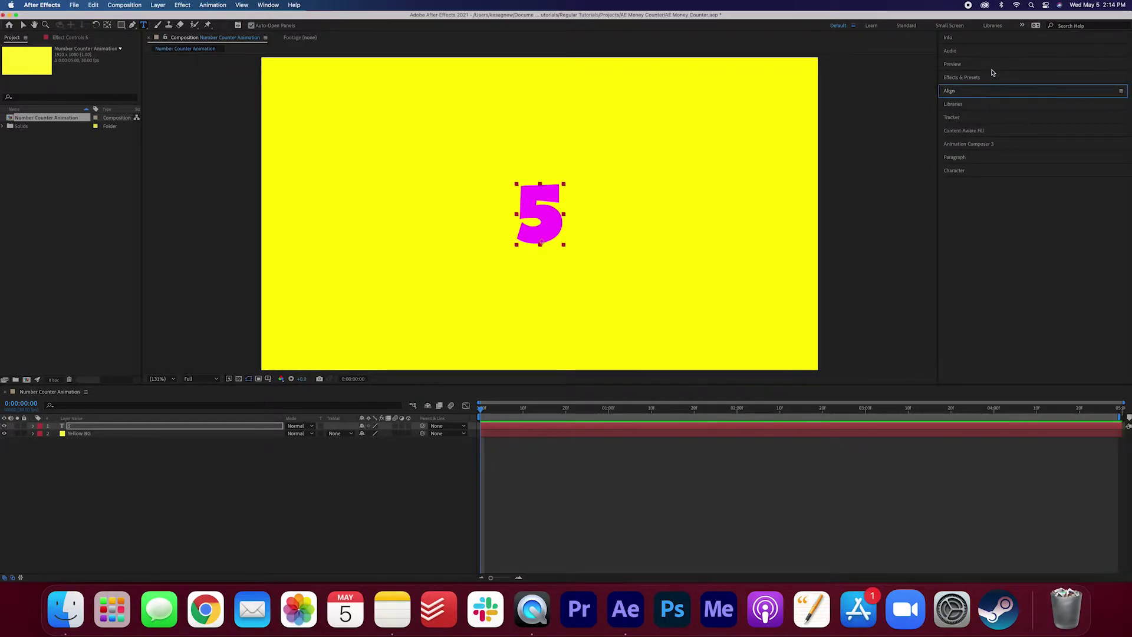
# Search effects for 'slid' and apply Slider Control to the 5 text layer
pyautogui.click(989, 77)
pyautogui.click(979, 90)
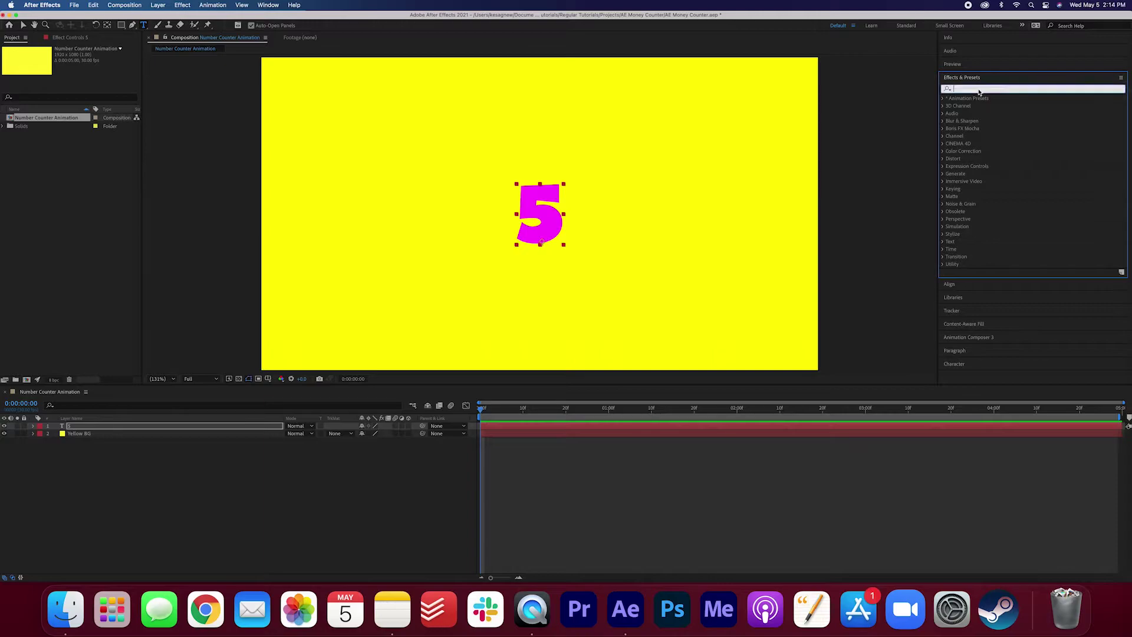
pyautogui.write('slid')
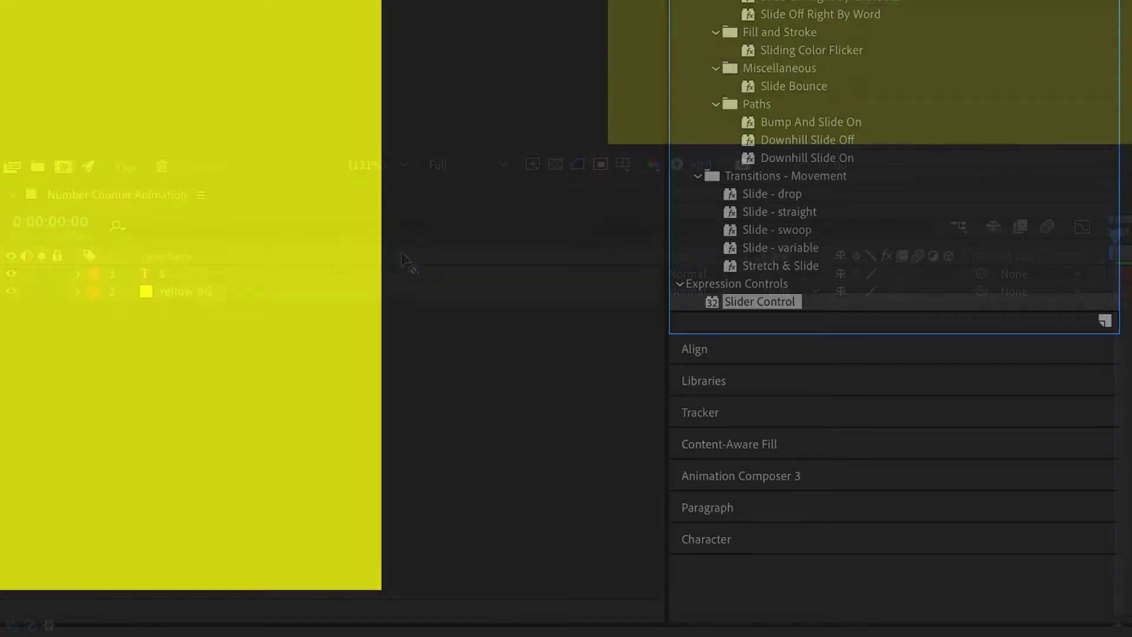
pyautogui.moveTo(780, 300); pyautogui.dragTo(396, 282)
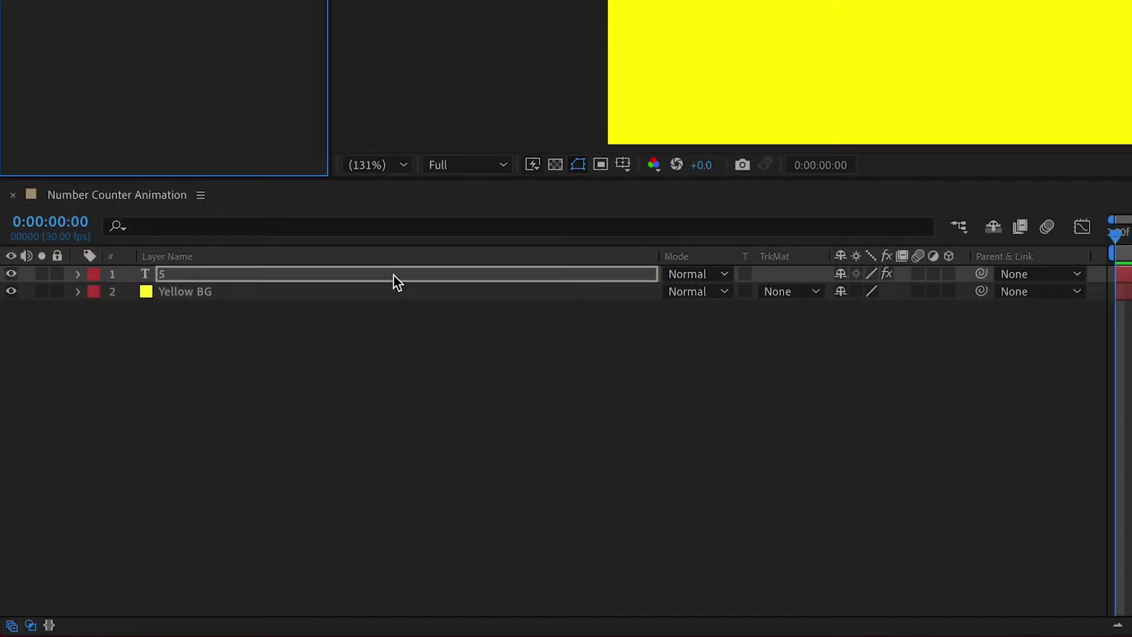
# Expand the 5 layer to show Source Text and the Slider Control's Slider value
pyautogui.click(77, 275)
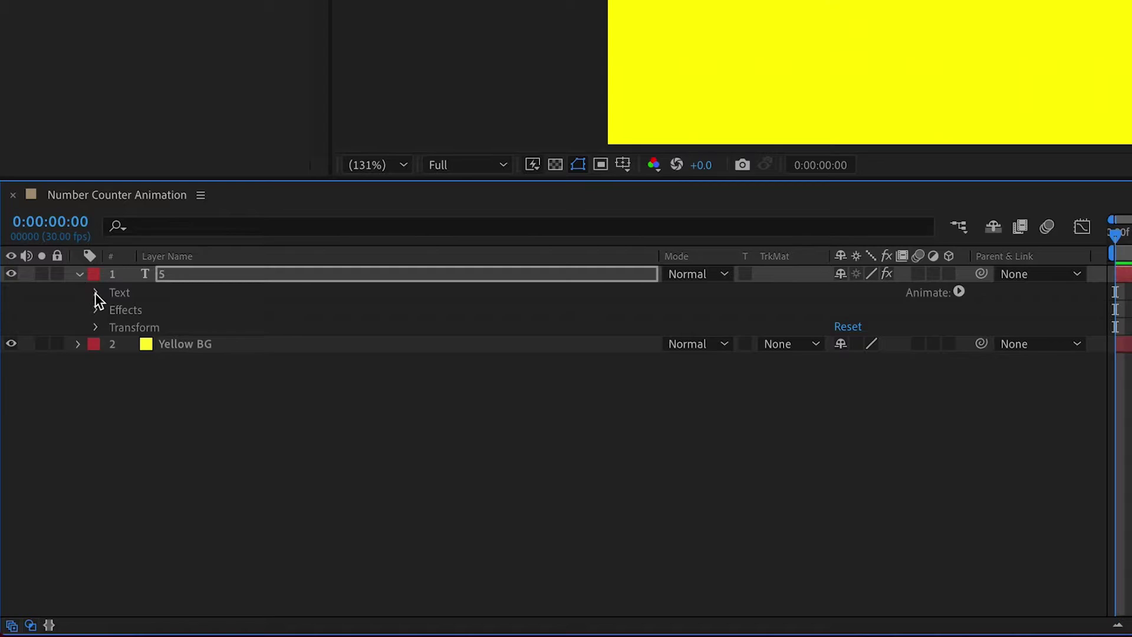
pyautogui.click(96, 293)
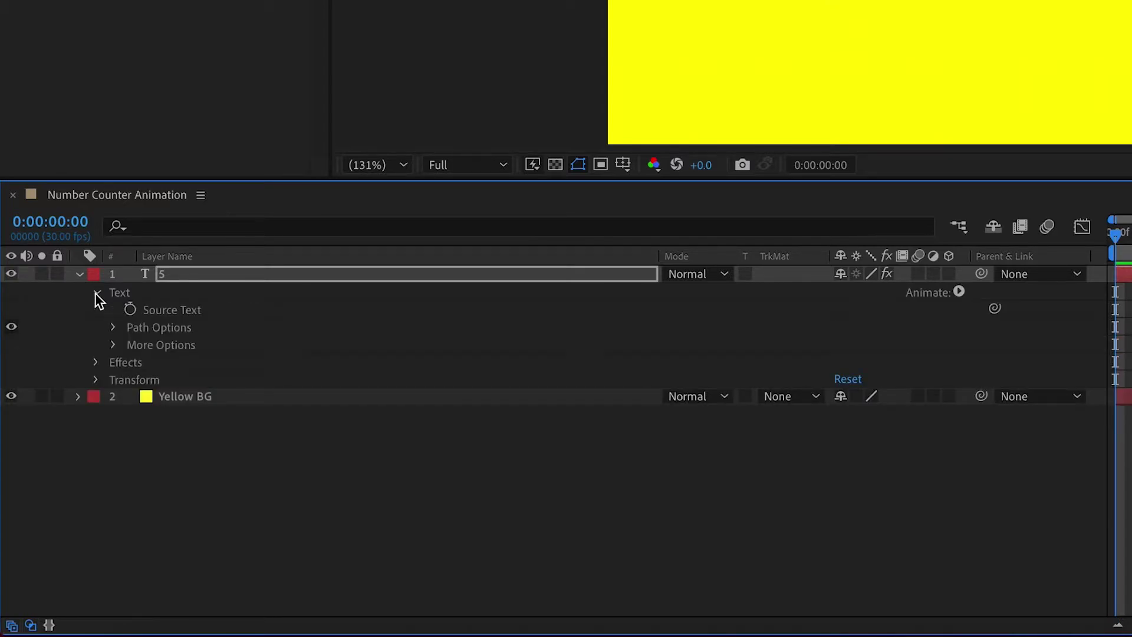
pyautogui.click(96, 364)
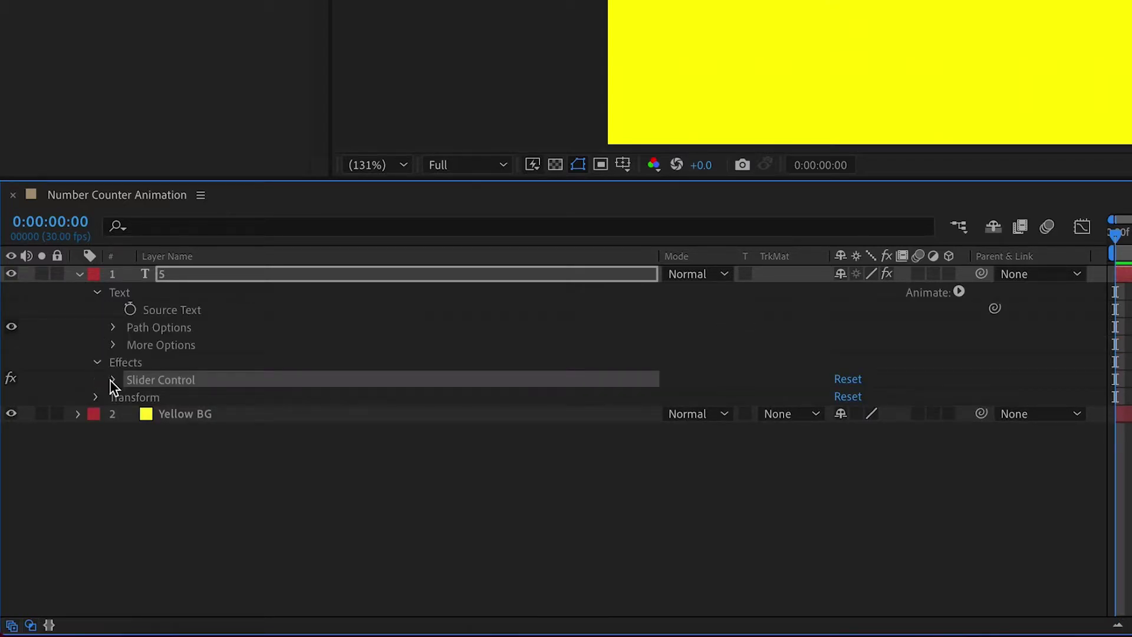
pyautogui.click(112, 380)
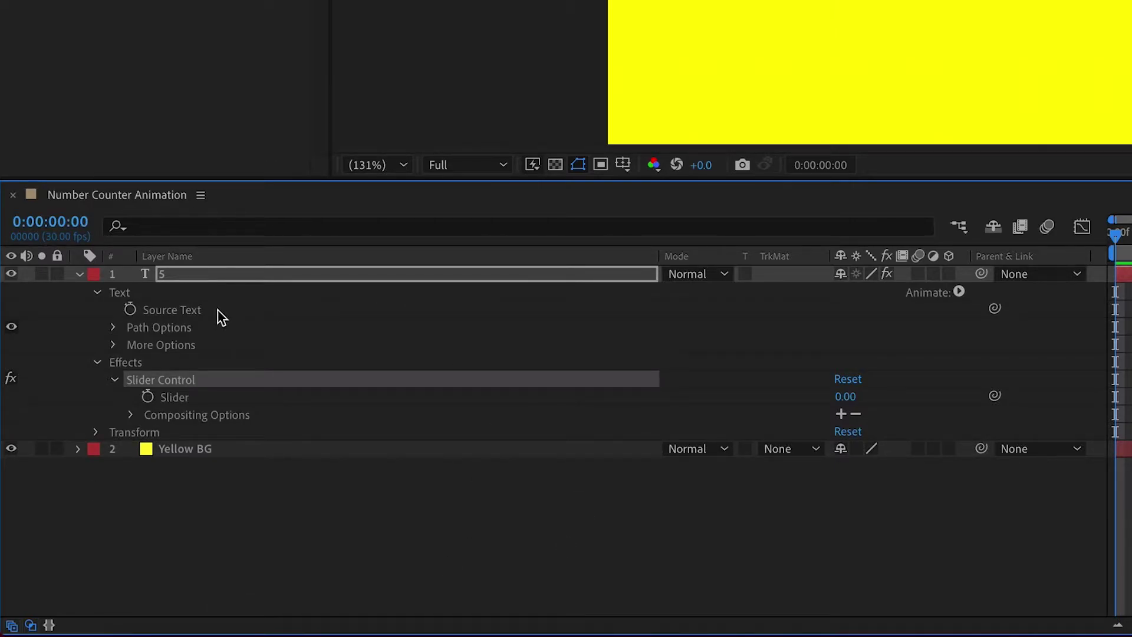
# Add a Source Text expression pick-whipped to the Slider Control's Slider value
pyautogui.keyDown('alt'); pyautogui.click(130, 311); pyautogui.keyUp('alt')
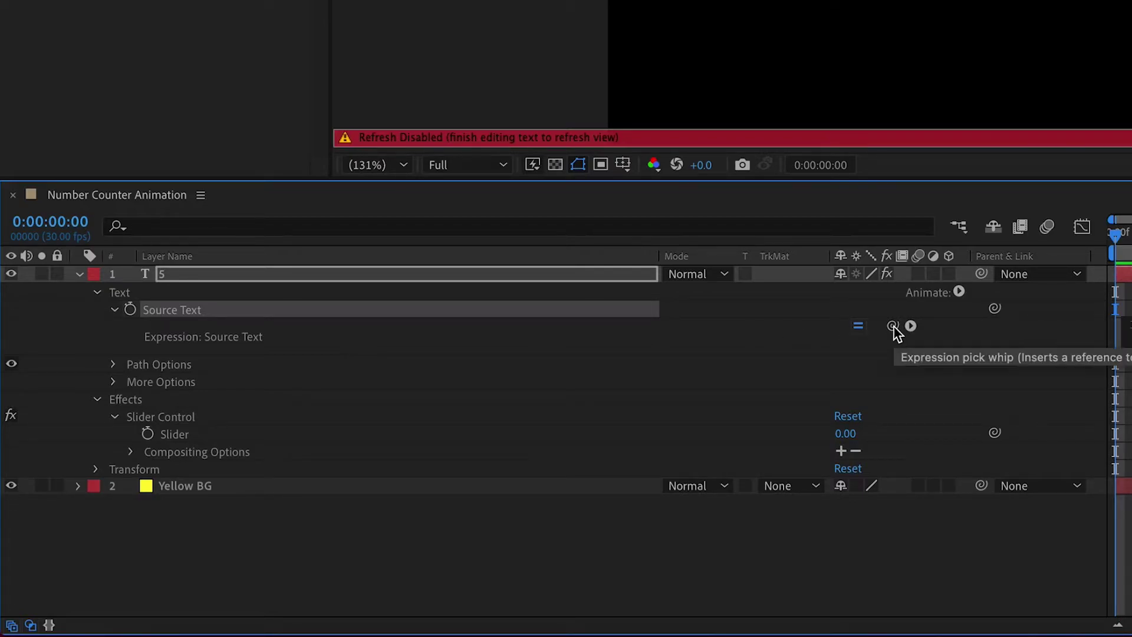
pyautogui.moveTo(893, 326); pyautogui.dragTo(271, 434)
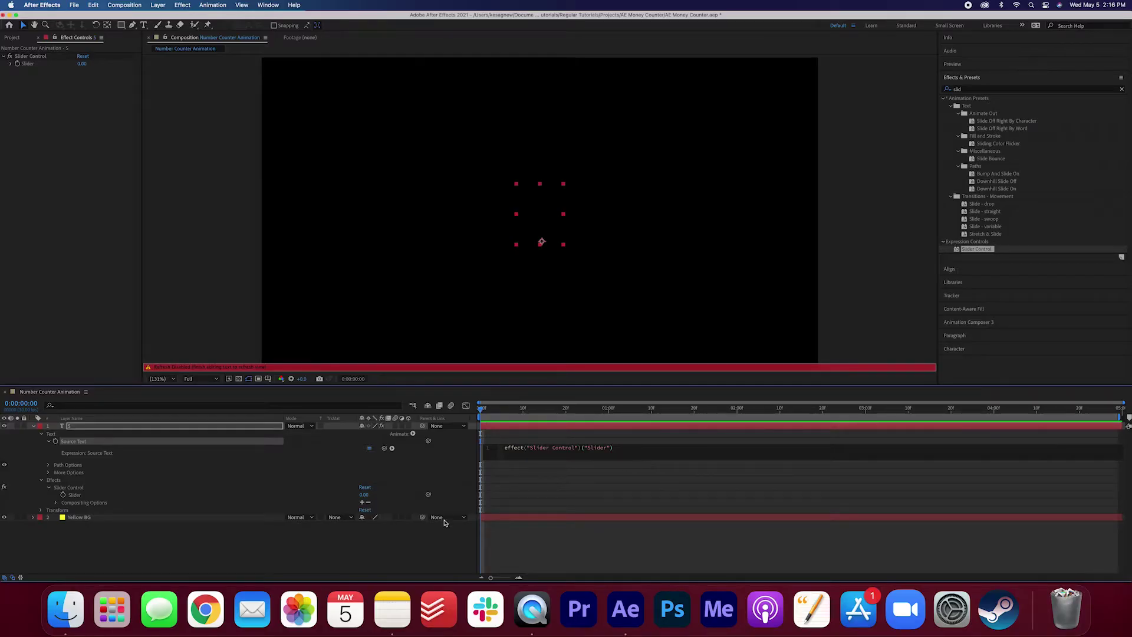
# Commit the expression, test the counter by scrubbing the Slider, then undo back to 0
pyautogui.click(440, 545)
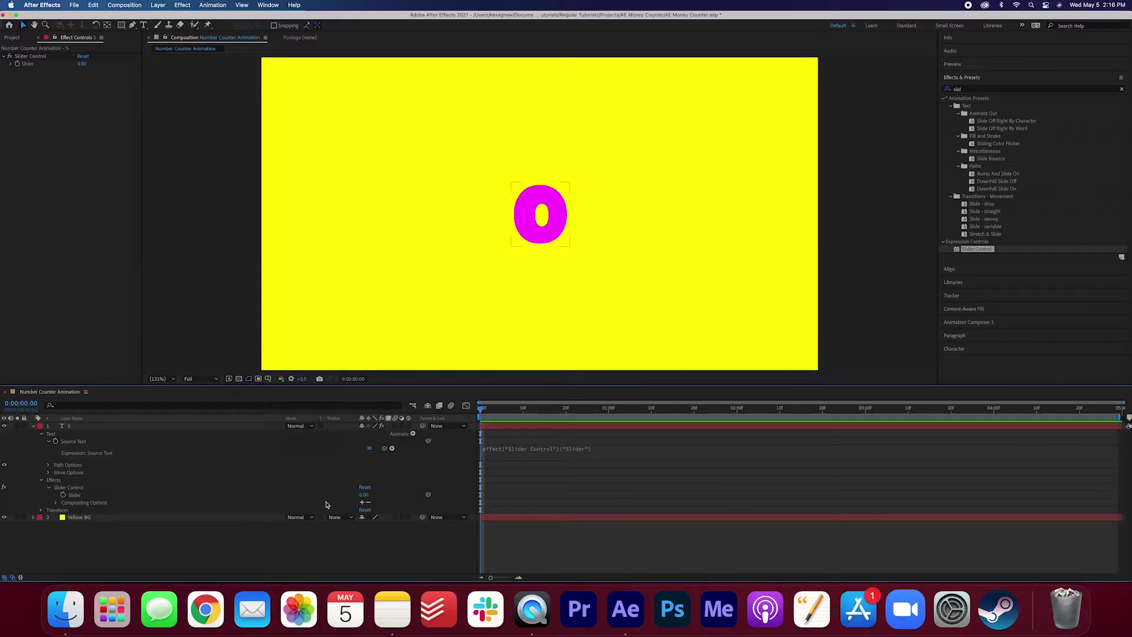
pyautogui.click(364, 496)
pyautogui.moveTo(363, 495); pyautogui.dragTo(340, 507)
pyautogui.press('super+z')
pyautogui.click(224, 415)
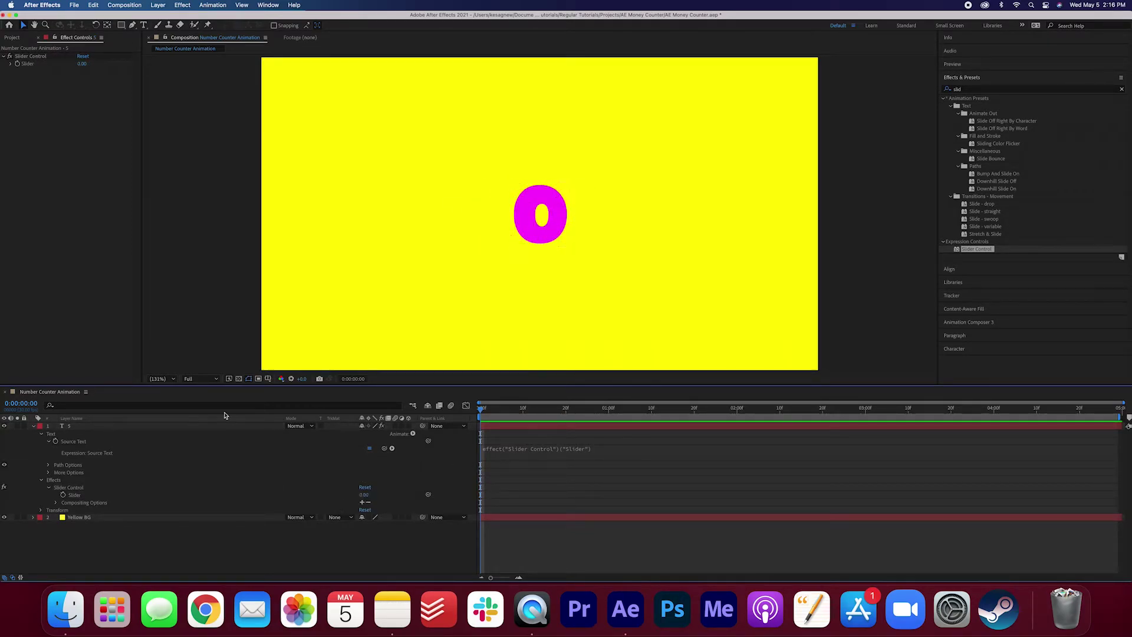
# Keyframe the Slider at two seconds with a value of 5
pyautogui.click(63, 496)
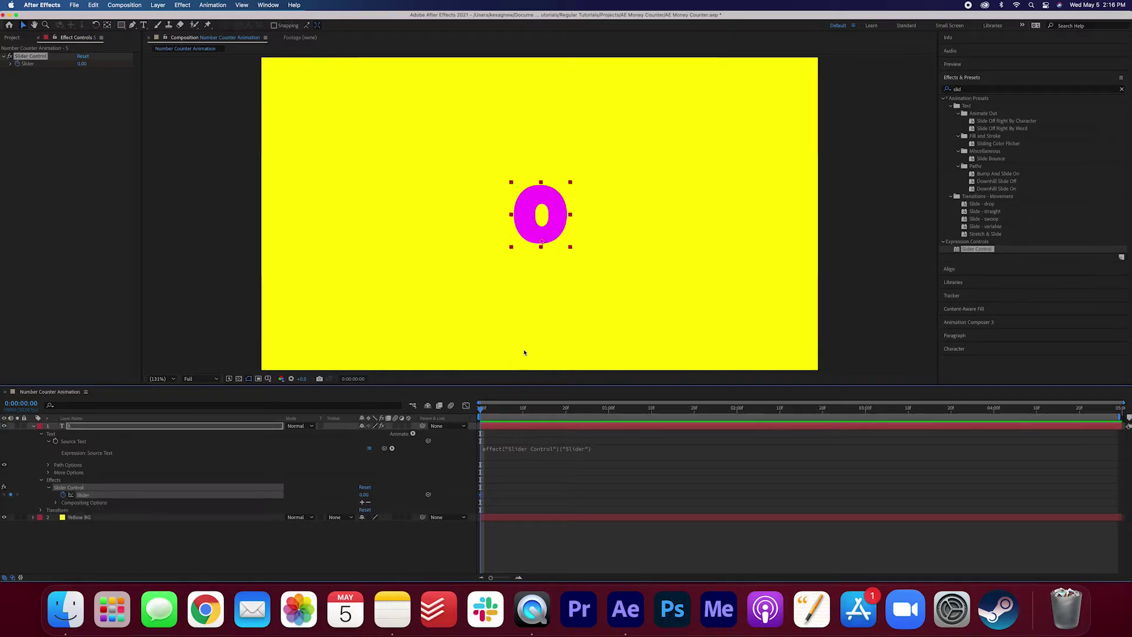
pyautogui.moveTo(479, 411); pyautogui.dragTo(737, 412)
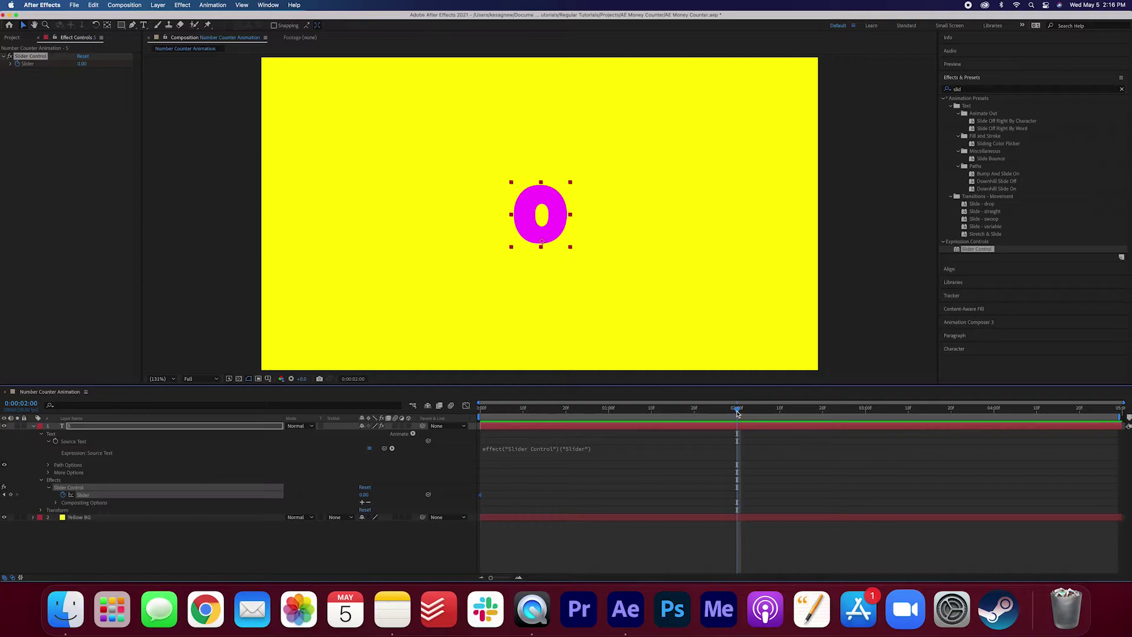
pyautogui.click(10, 494)
pyautogui.click(364, 495)
pyautogui.write('5')
pyautogui.press('Return')
# Preview the counting animation from the start of the composition
pyautogui.press('Home')
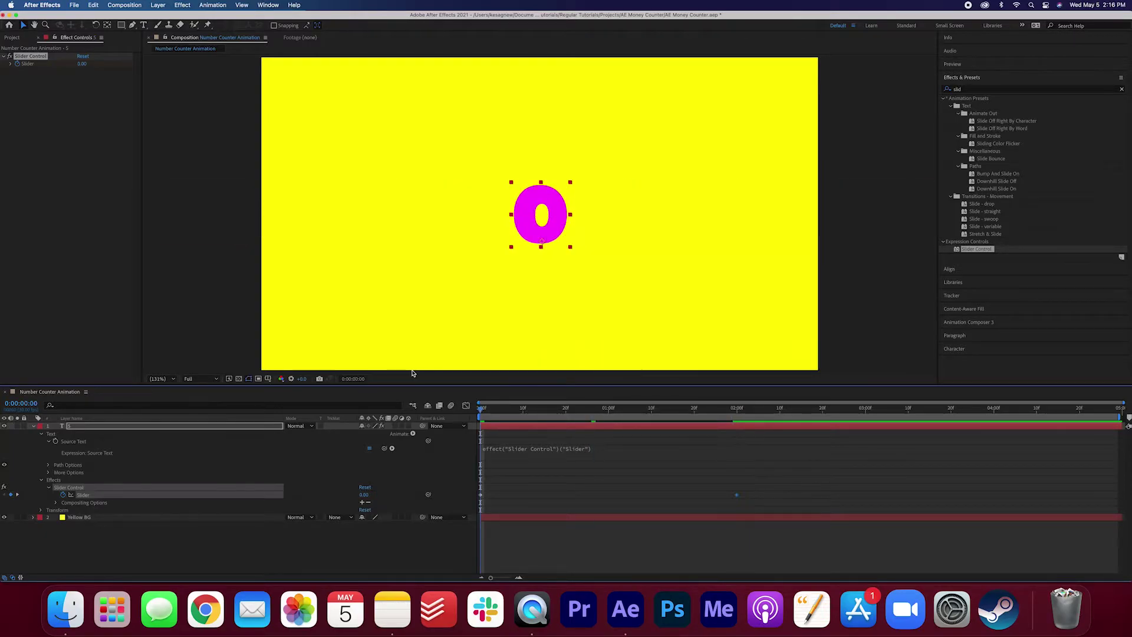
pyautogui.press('space')
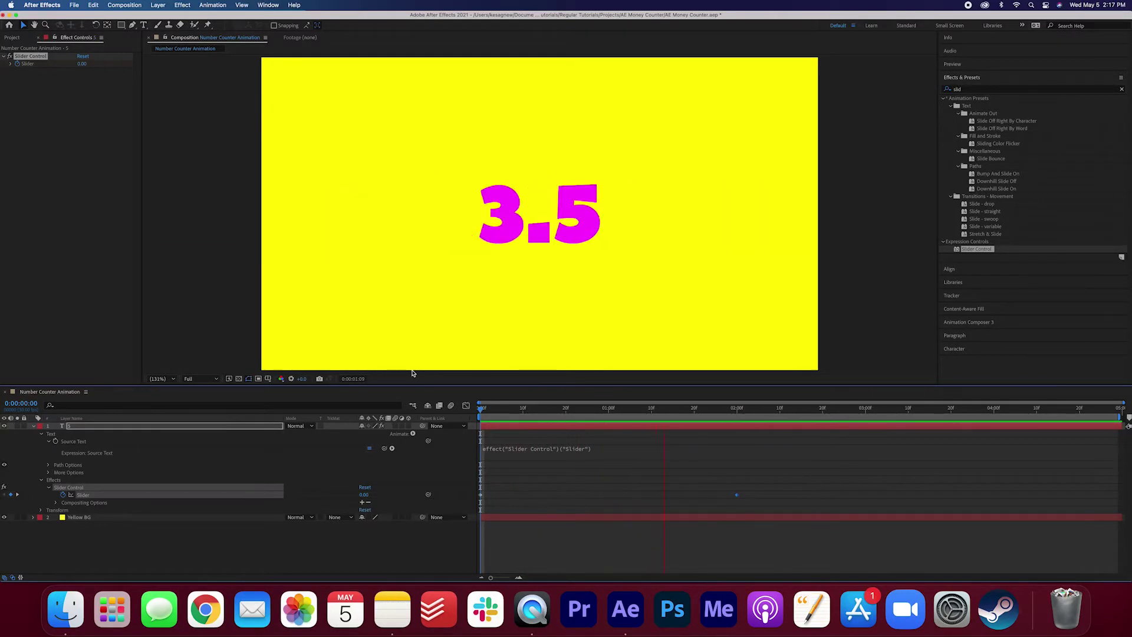
pyautogui.press('space')
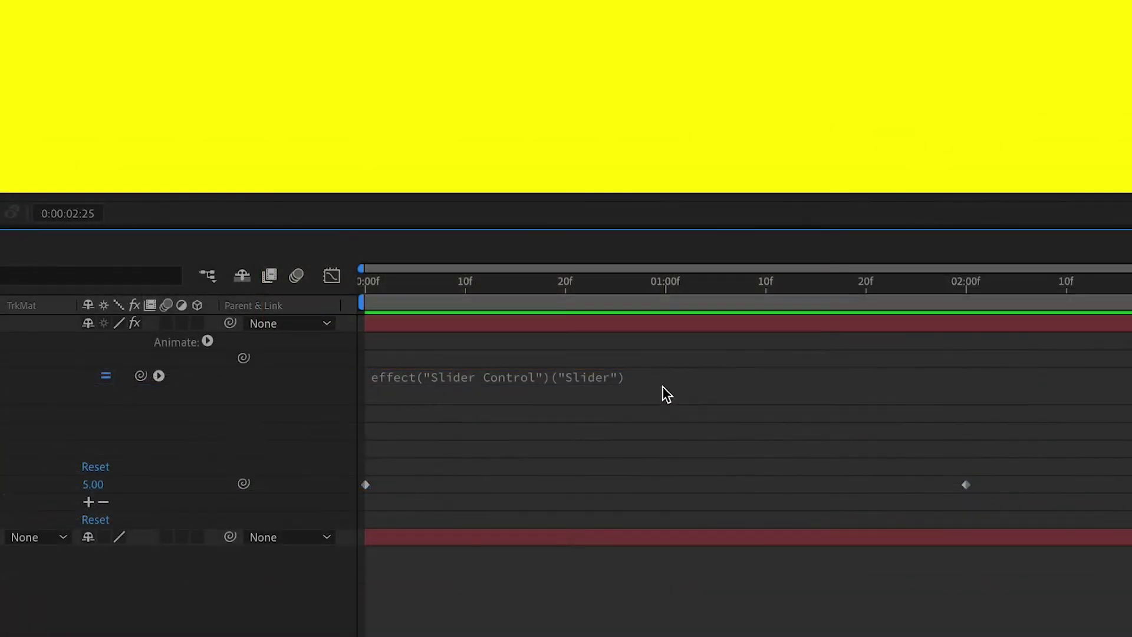
# Append .value.toFixed(2) to the Source Text expression and preview the two-decimal counter
pyautogui.click(633, 379)
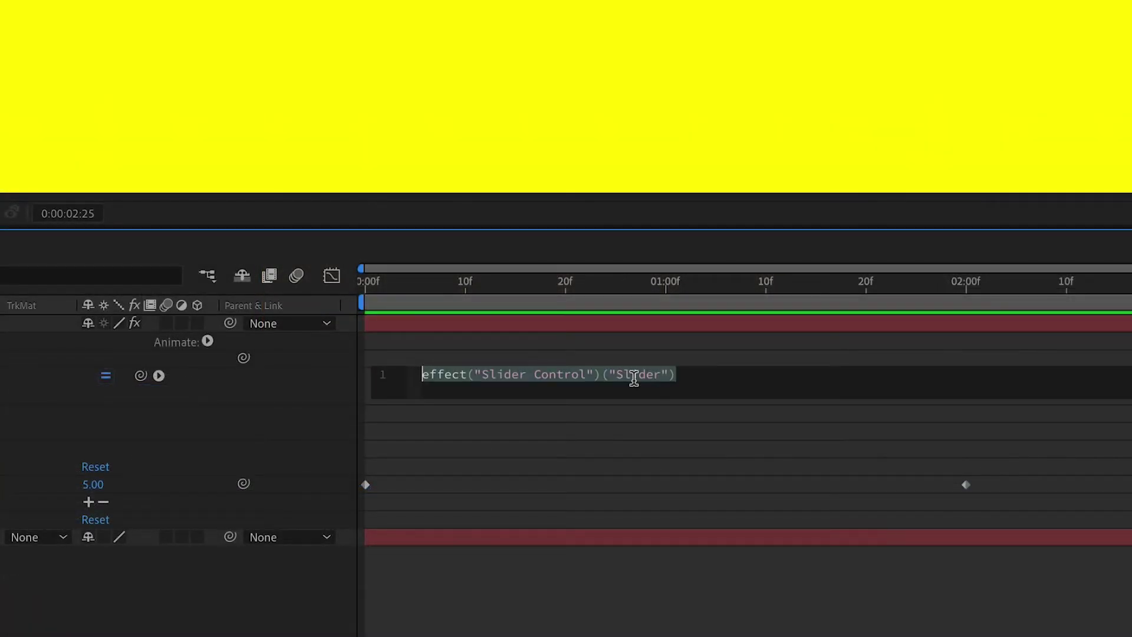
pyautogui.click(687, 374)
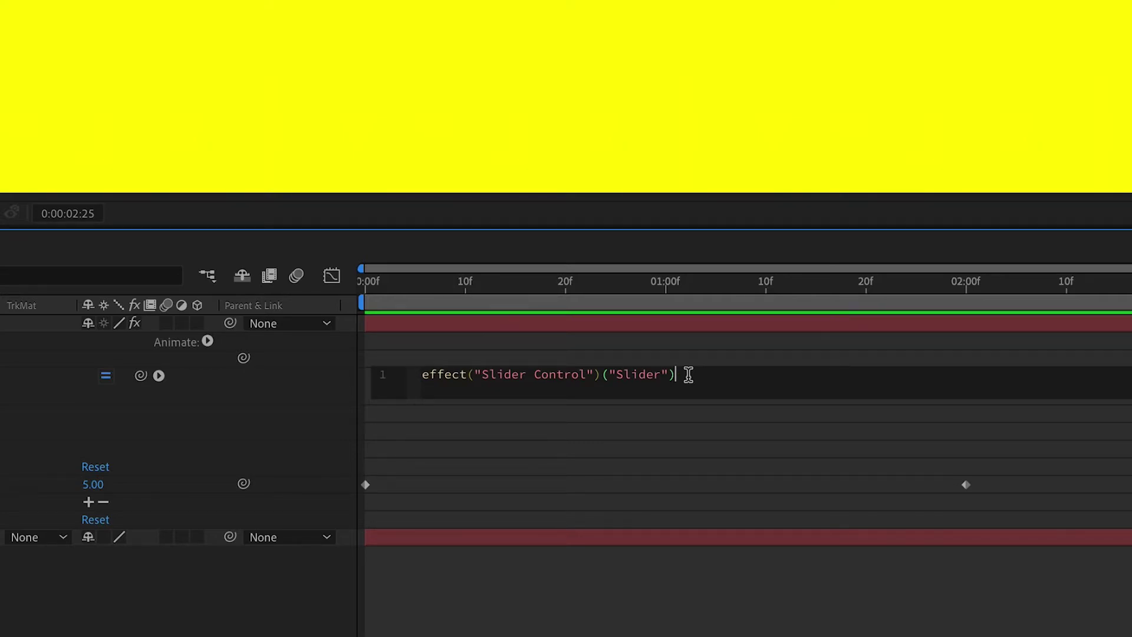
pyautogui.write('.value.to')
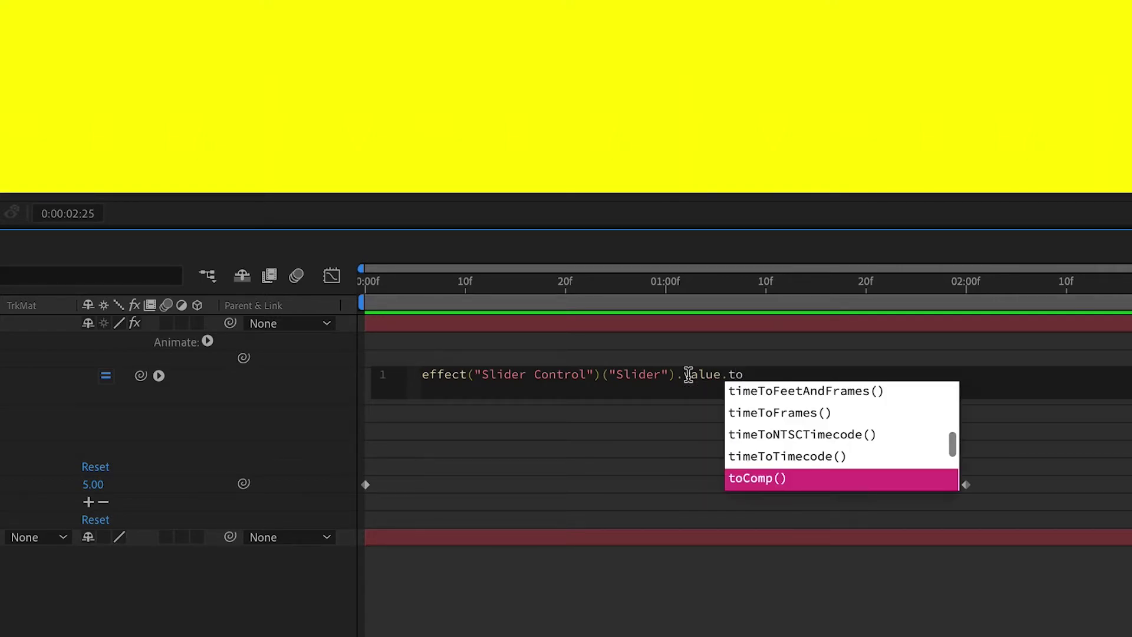
pyautogui.write('Fixed')
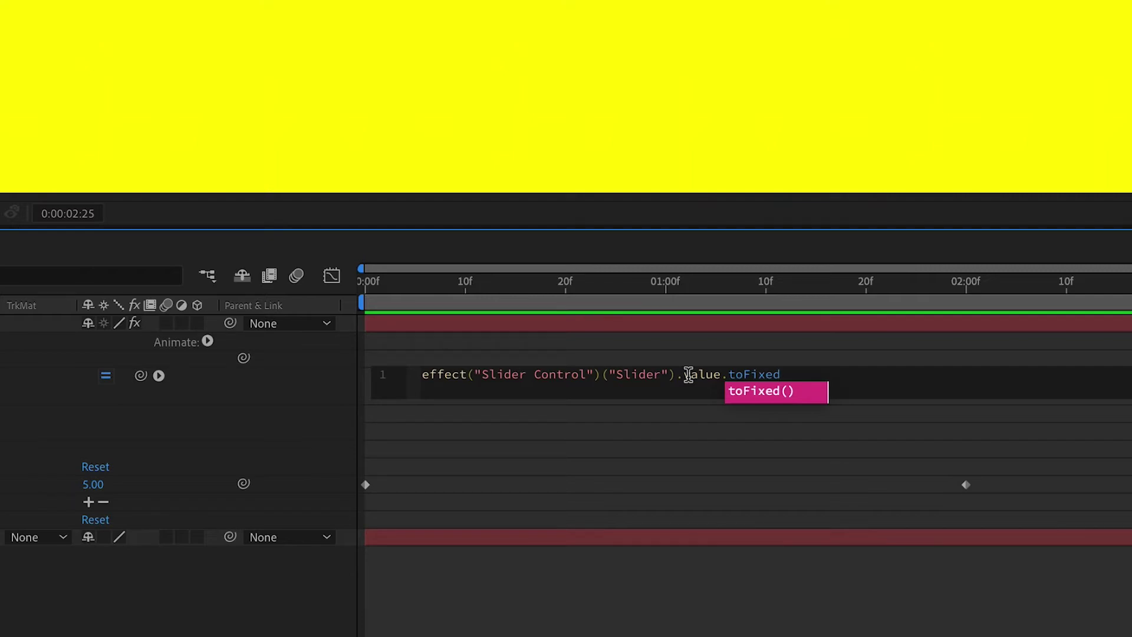
pyautogui.press('Return')
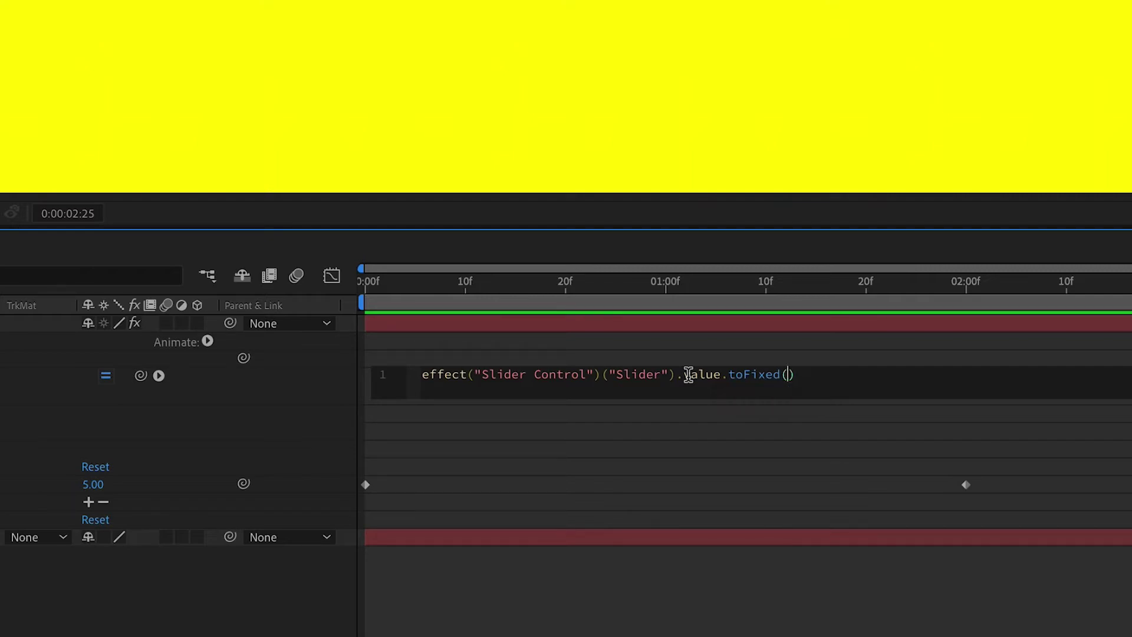
pyautogui.write('2')
pyautogui.click(858, 433)
pyautogui.press('space')
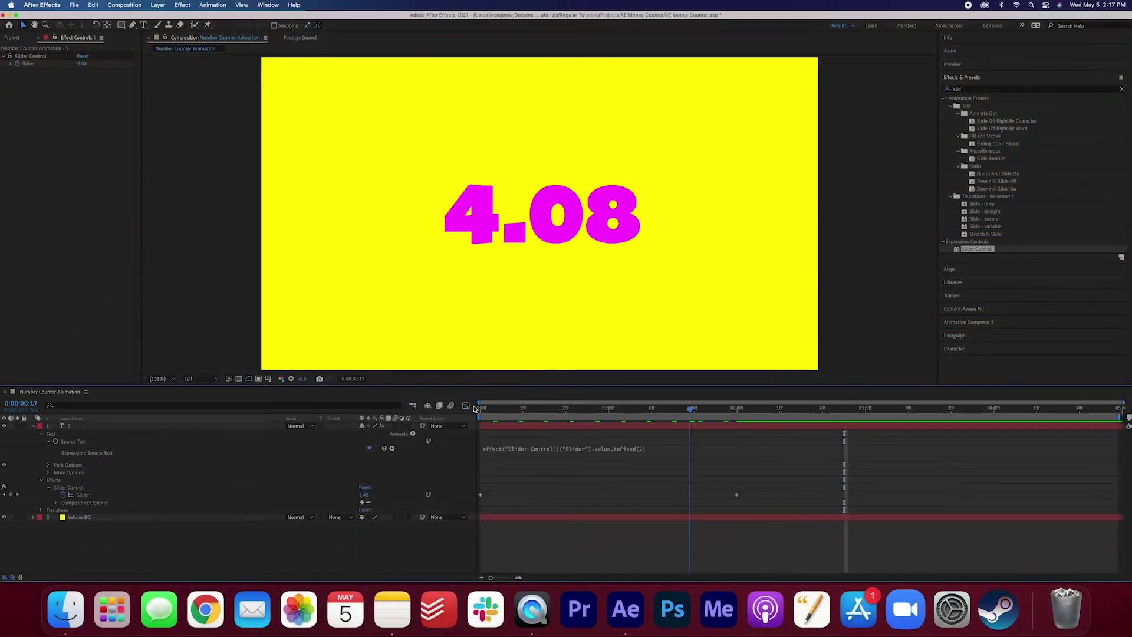
pyautogui.click(479, 407)
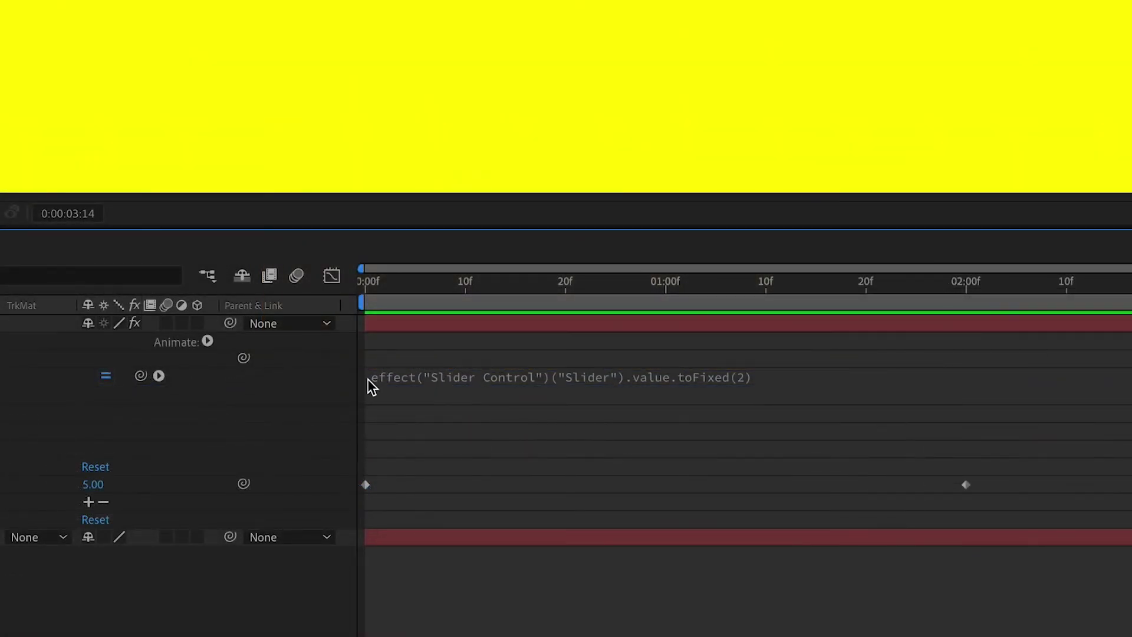
# Prefix the expression with "$"+ so the counter reads $5.00
pyautogui.click(482, 451)
pyautogui.click(424, 375)
pyautogui.write('"')
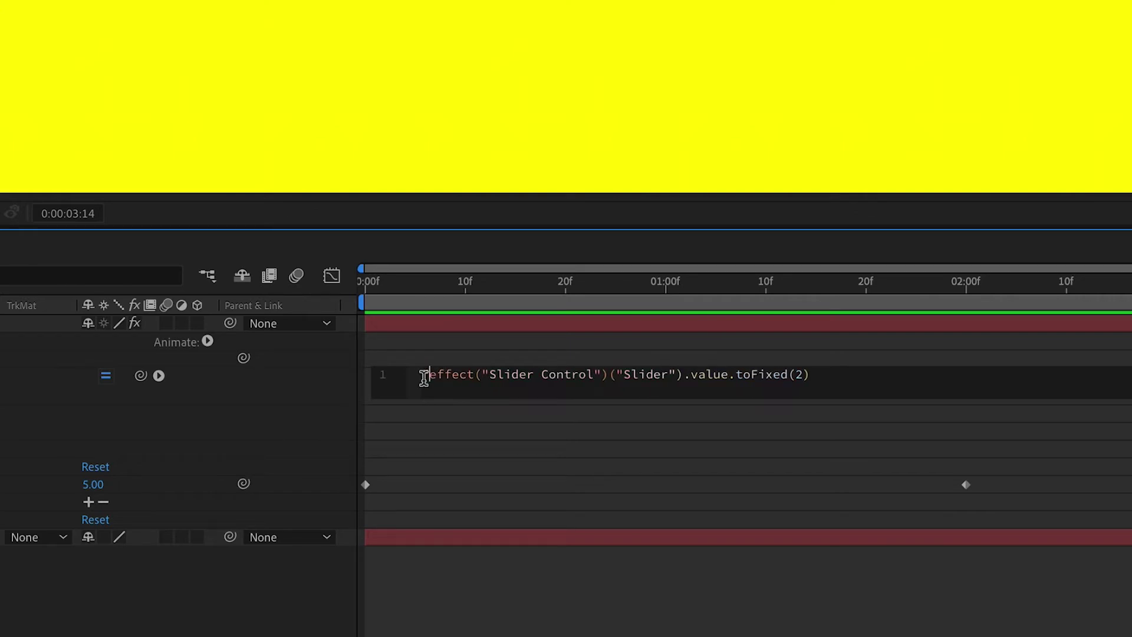
pyautogui.write('$')
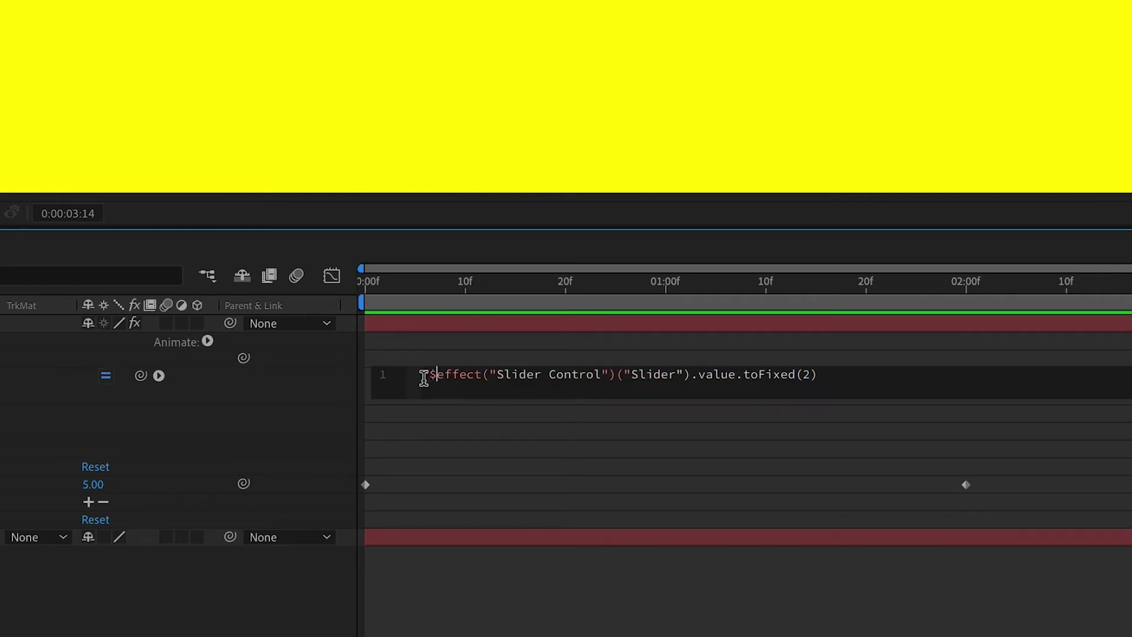
pyautogui.write('"')
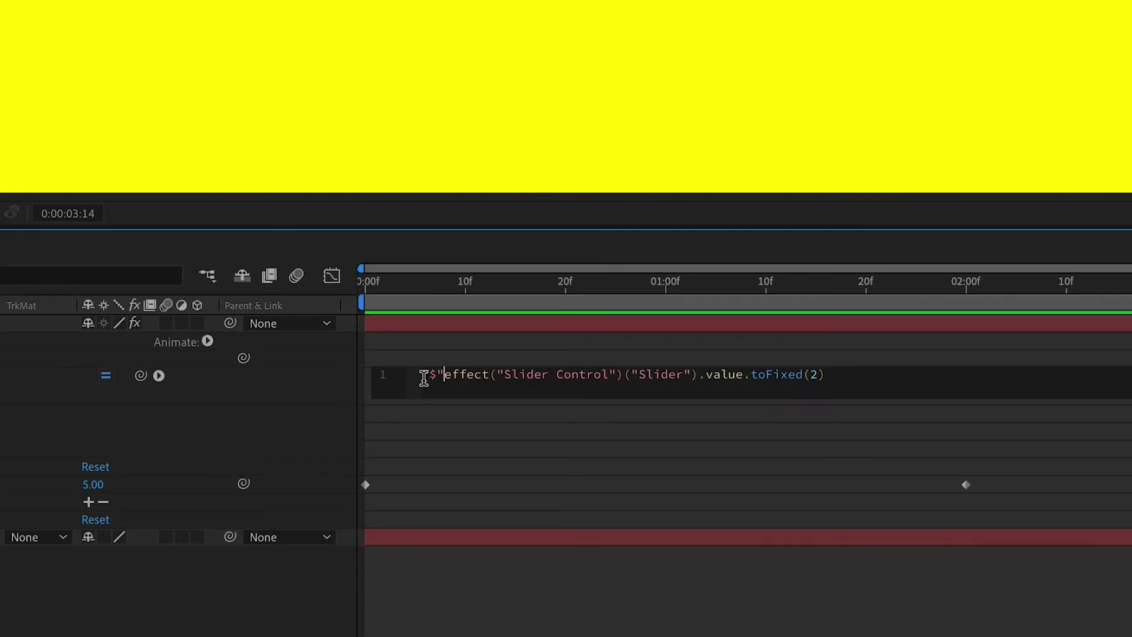
pyautogui.write('+')
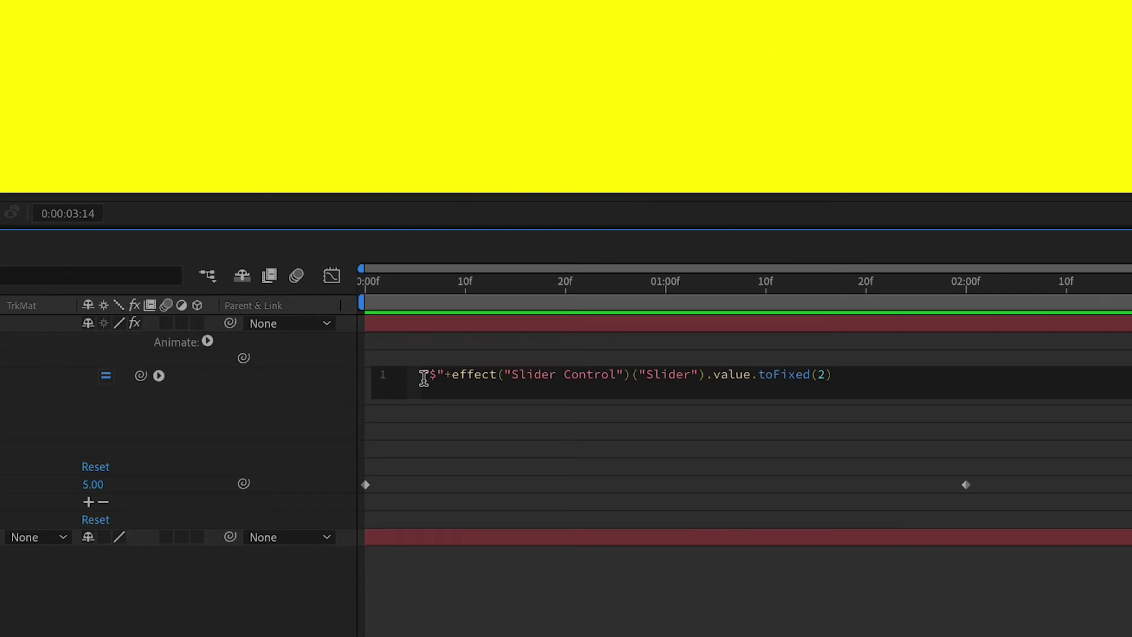
pyautogui.click(569, 418)
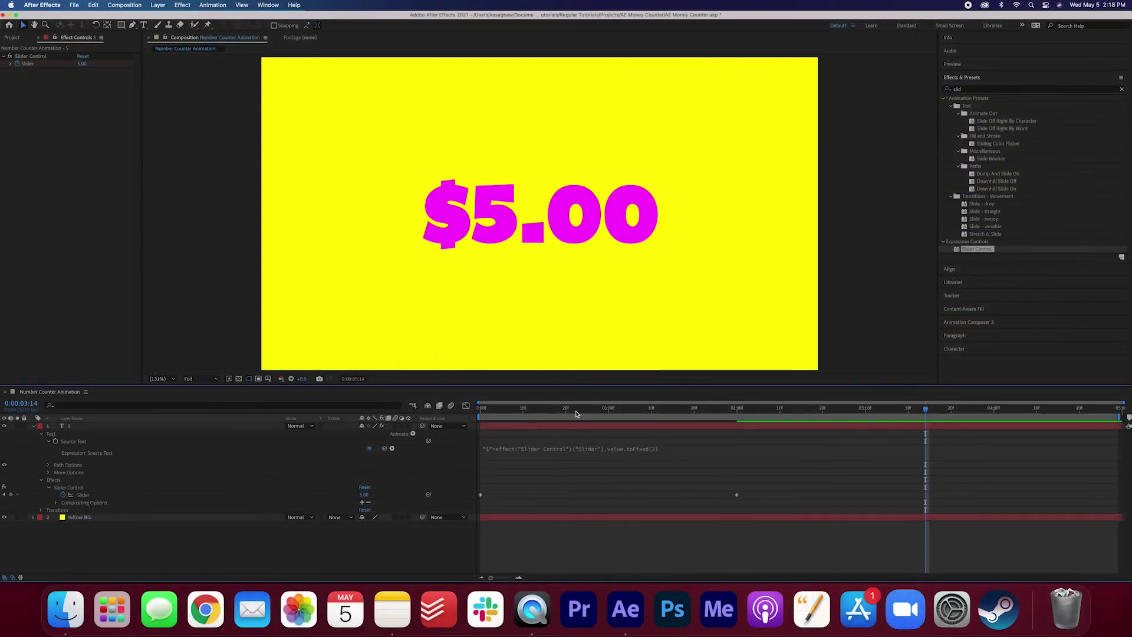
pyautogui.press('Home')
pyautogui.press('space')
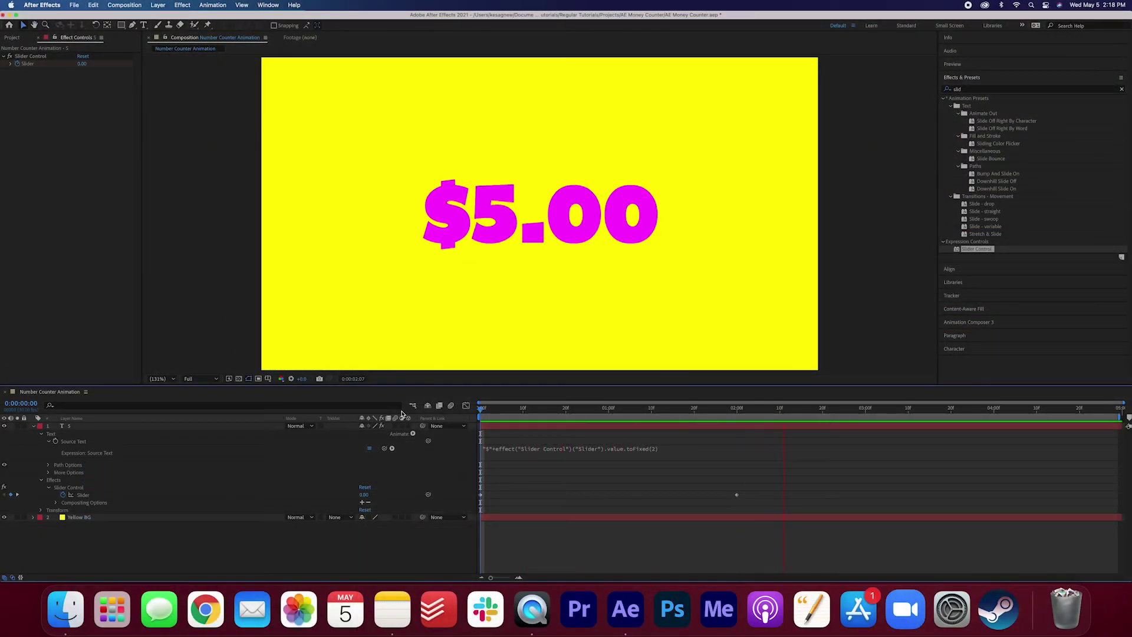
pyautogui.press('space')
pyautogui.press('v')
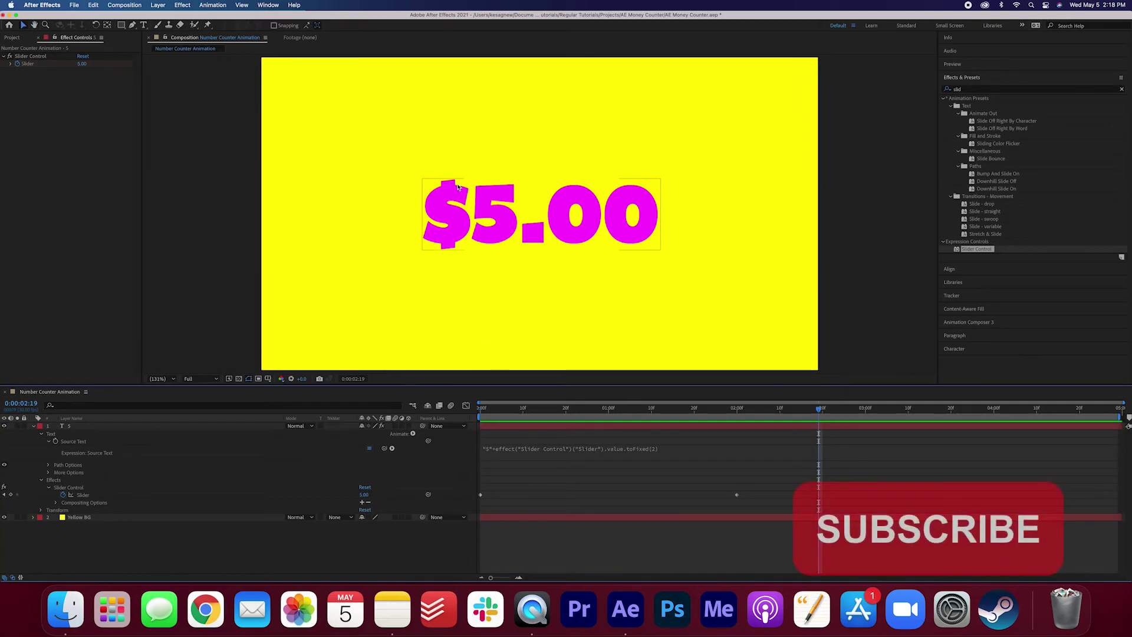